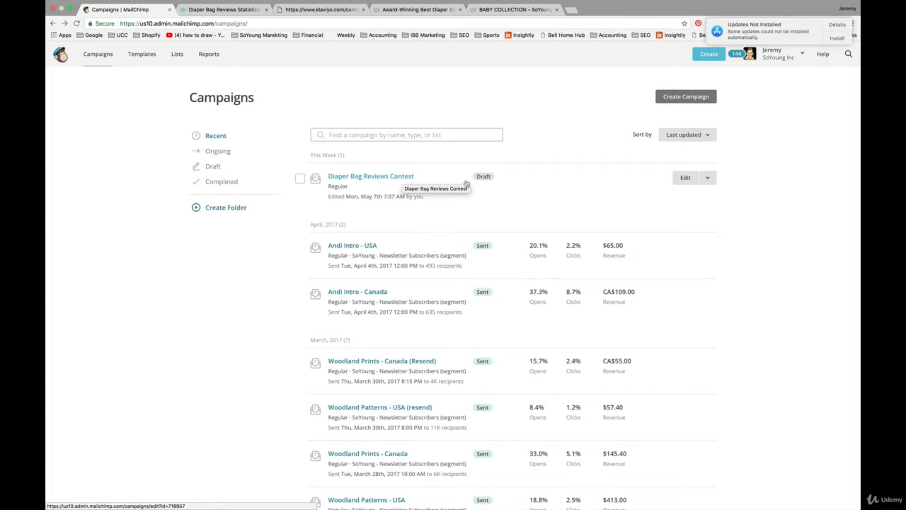
- Open the Diaper Bag Reviews Contest draft for editing and address it to a new segment of the SoYoung - Newsletter Subscribers list
{"action": "left_click", "coordinate": [686, 178]}
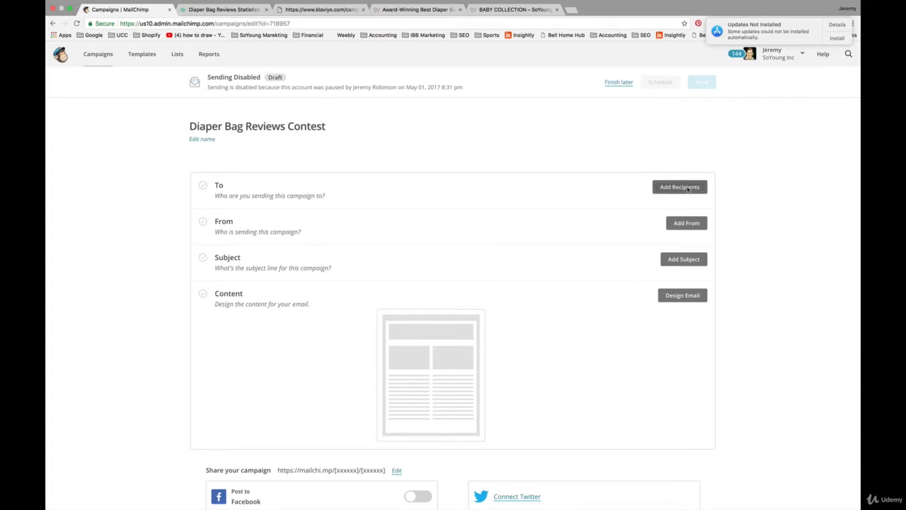
{"action": "left_click", "coordinate": [680, 187]}
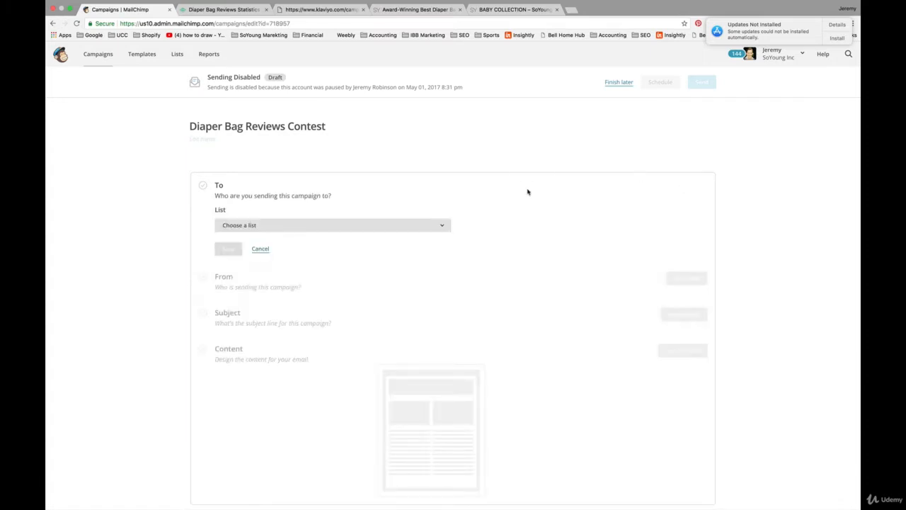
{"action": "scroll", "coordinate": [528, 191], "scroll_direction": "down", "scroll_amount": 1}
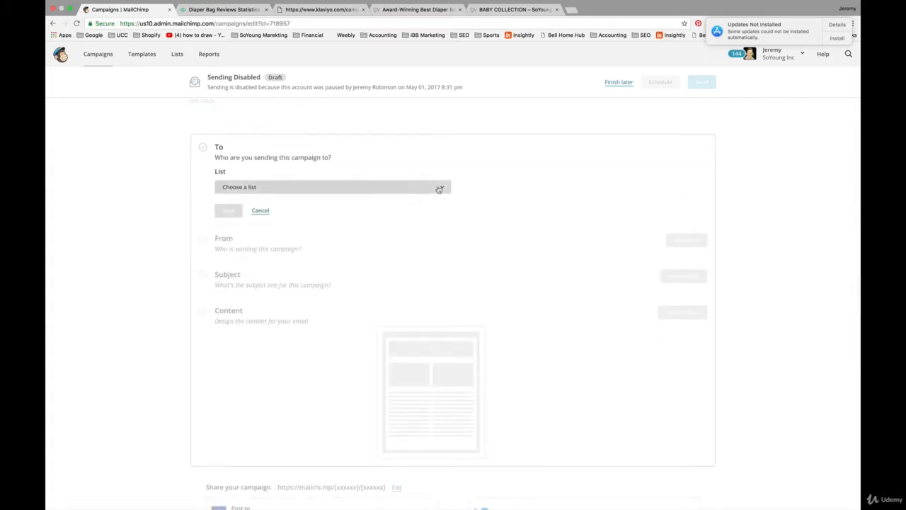
{"action": "left_click", "coordinate": [439, 188]}
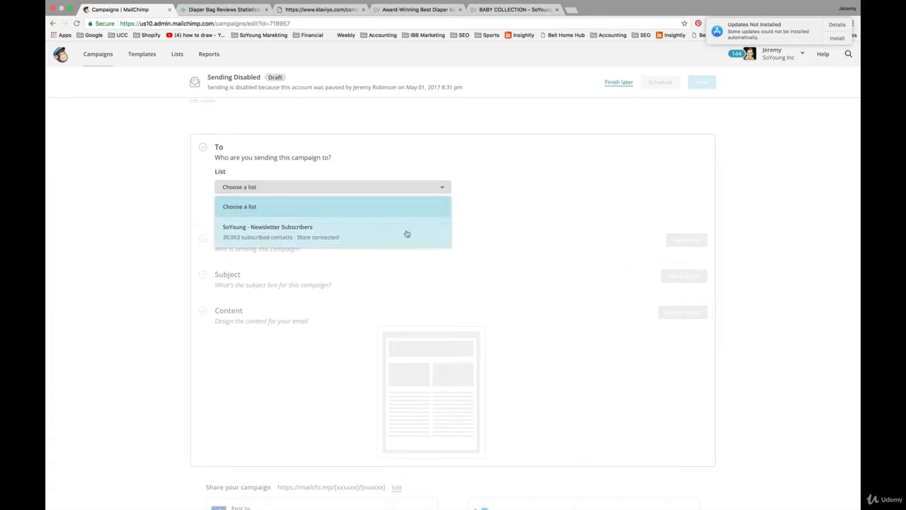
{"action": "left_click", "coordinate": [407, 234]}
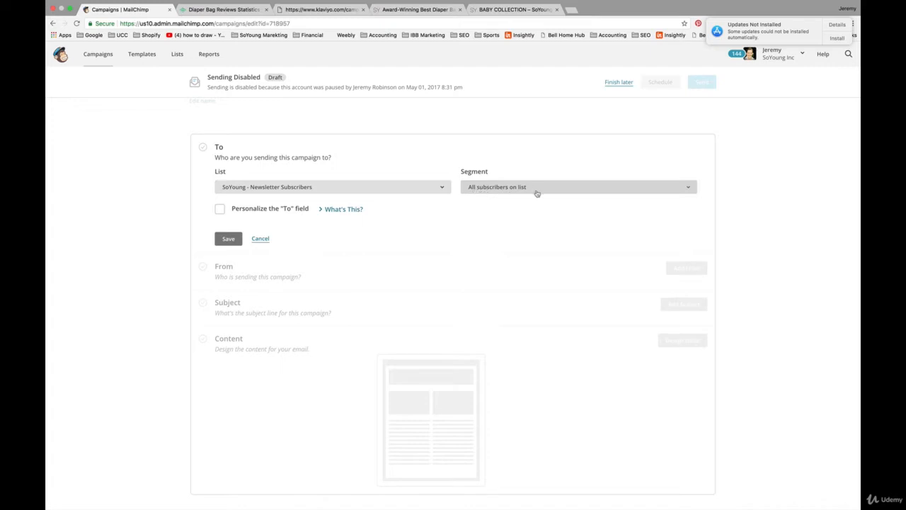
{"action": "left_click", "coordinate": [589, 188]}
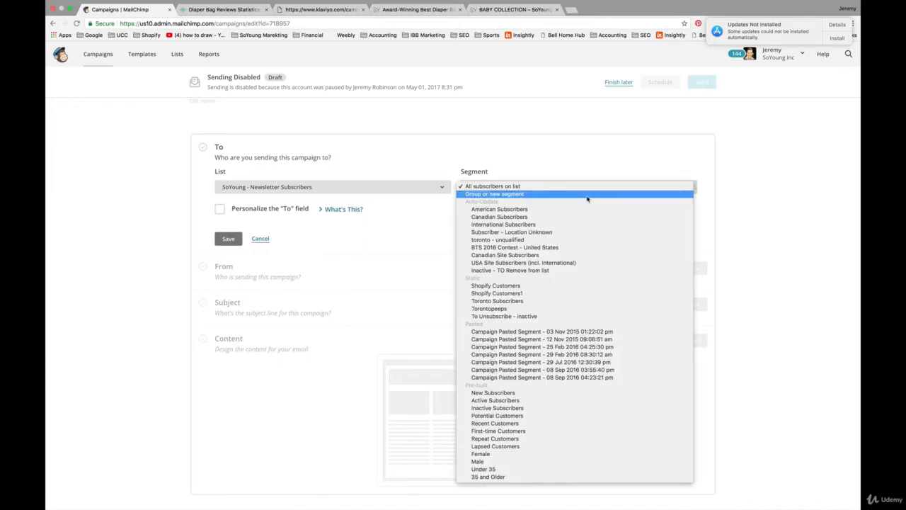
{"action": "left_click", "coordinate": [559, 195]}
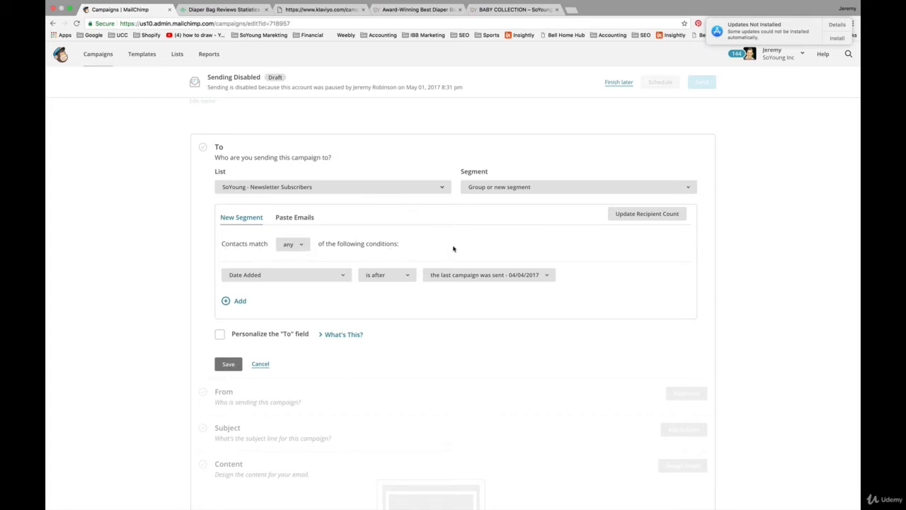
- Set the segment condition to Product Purchased contains "Diaper" and update the recipient count
{"action": "left_click", "coordinate": [303, 247]}
{"action": "left_click", "coordinate": [303, 245]}
{"action": "left_click", "coordinate": [341, 276]}
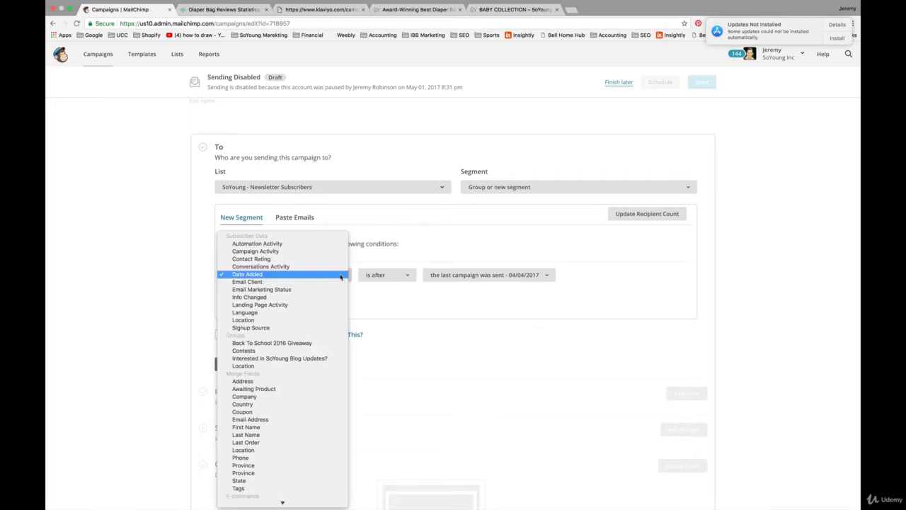
{"action": "left_click", "coordinate": [341, 277]}
{"action": "left_click", "coordinate": [326, 274]}
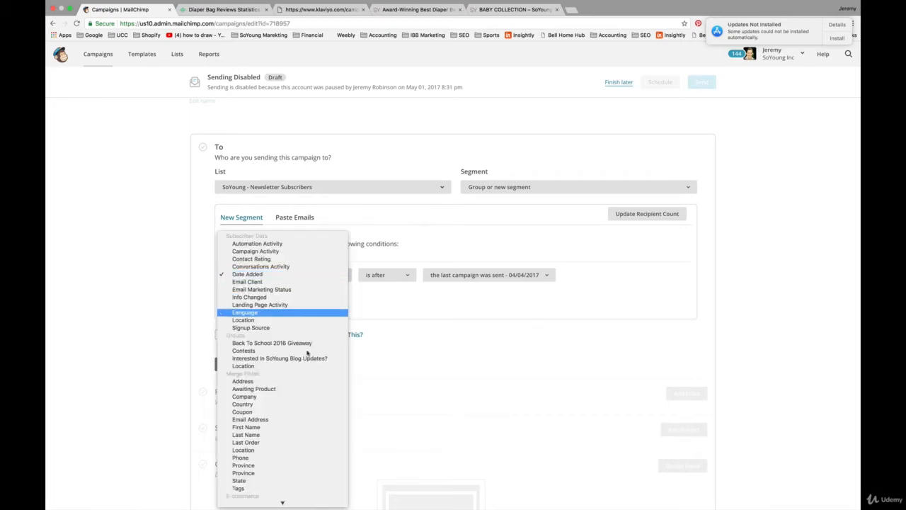
{"action": "scroll", "coordinate": [297, 438], "scroll_direction": "down", "scroll_amount": 6}
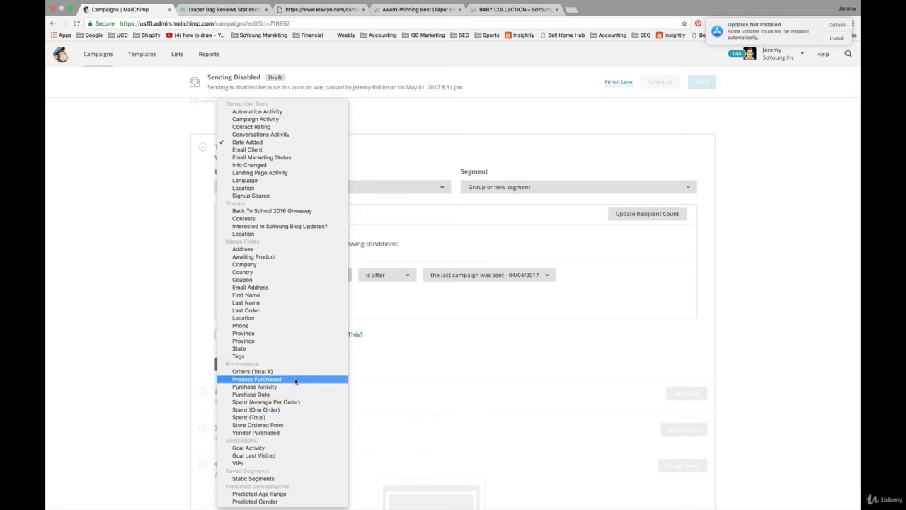
{"action": "left_click", "coordinate": [296, 381]}
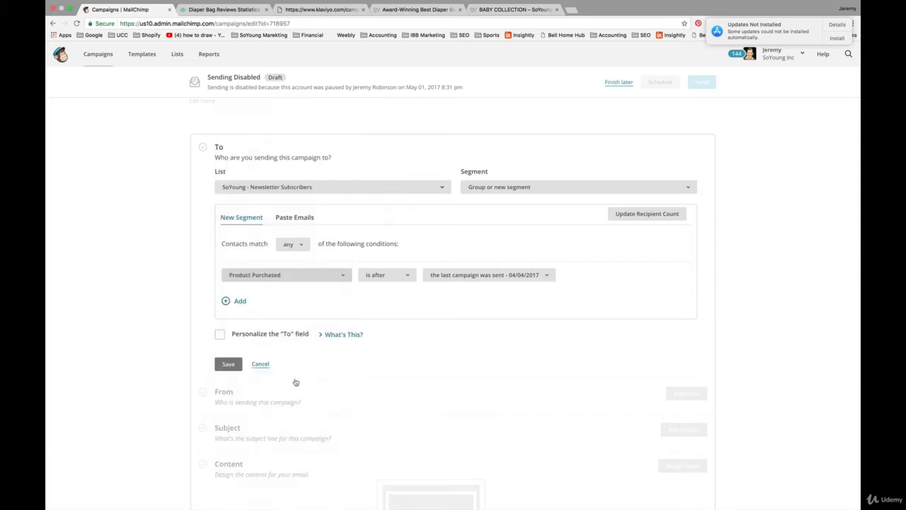
{"action": "left_click", "coordinate": [420, 276]}
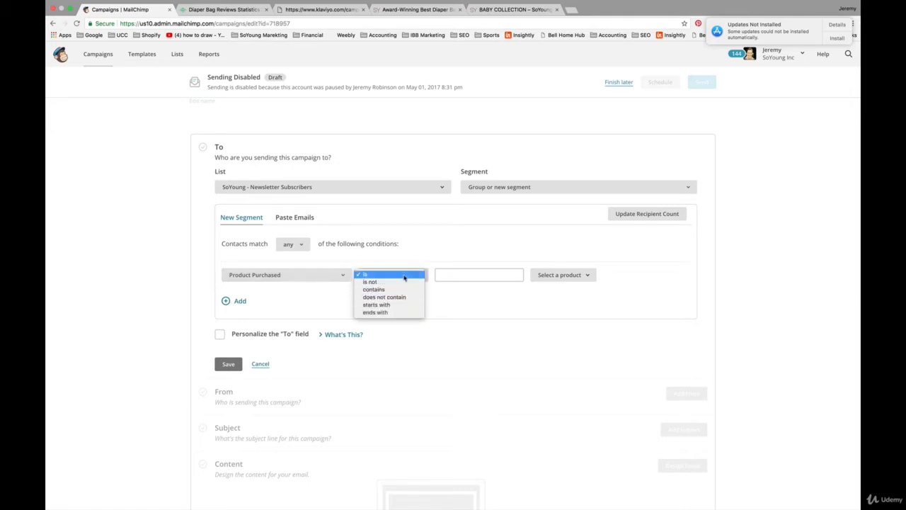
{"action": "left_click", "coordinate": [404, 290]}
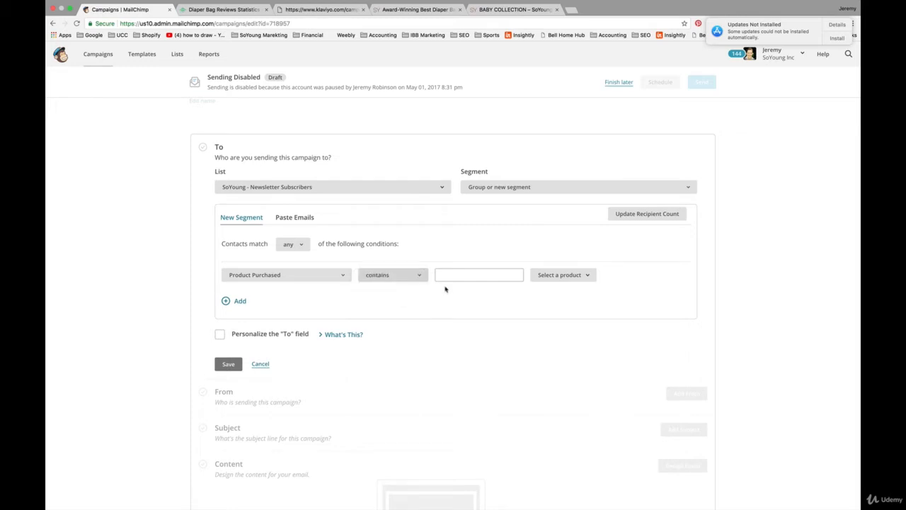
{"action": "left_click", "coordinate": [460, 274]}
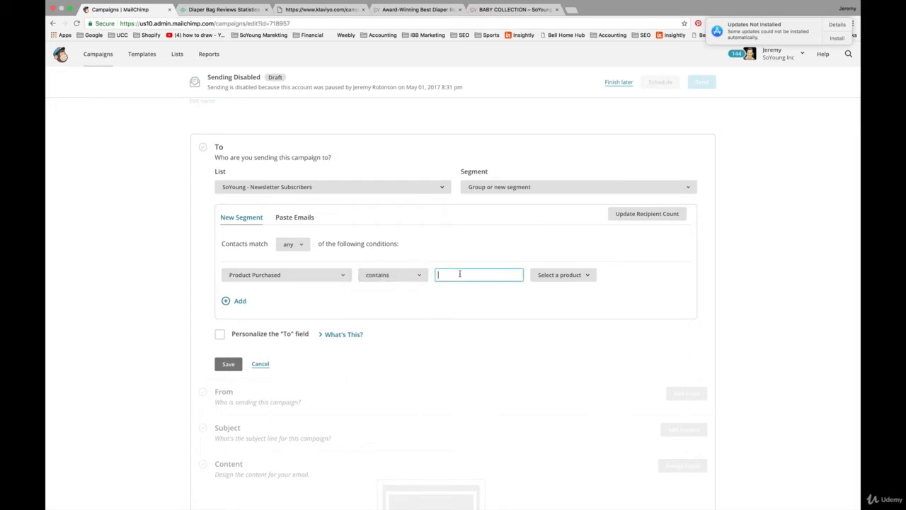
{"action": "type", "text": "Diaper"}
{"action": "left_click", "coordinate": [506, 242]}
{"action": "left_click", "coordinate": [655, 216]}
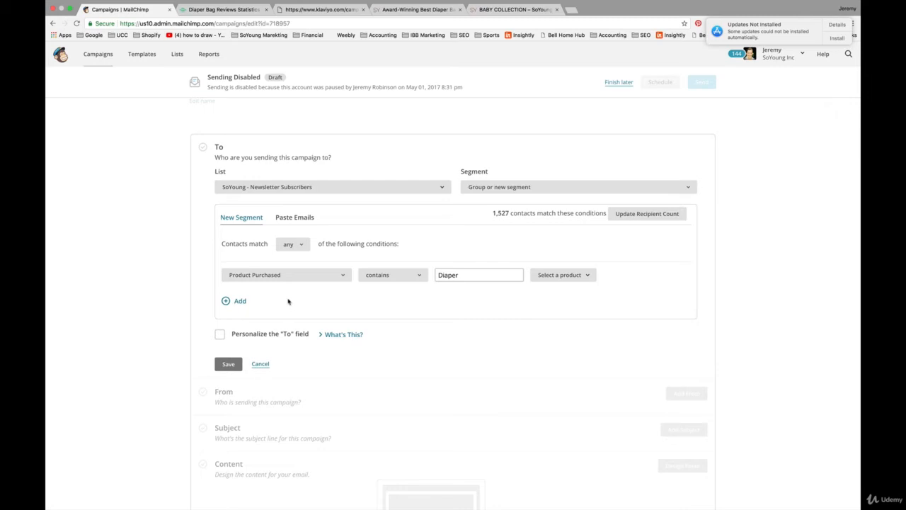
- Add a second segment condition based on Purchase Date
{"action": "left_click", "coordinate": [241, 301]}
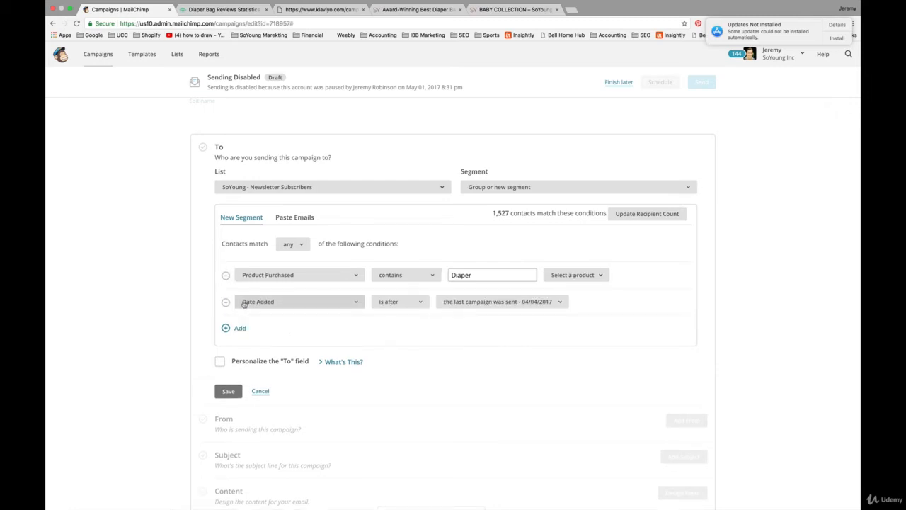
{"action": "left_click", "coordinate": [289, 306]}
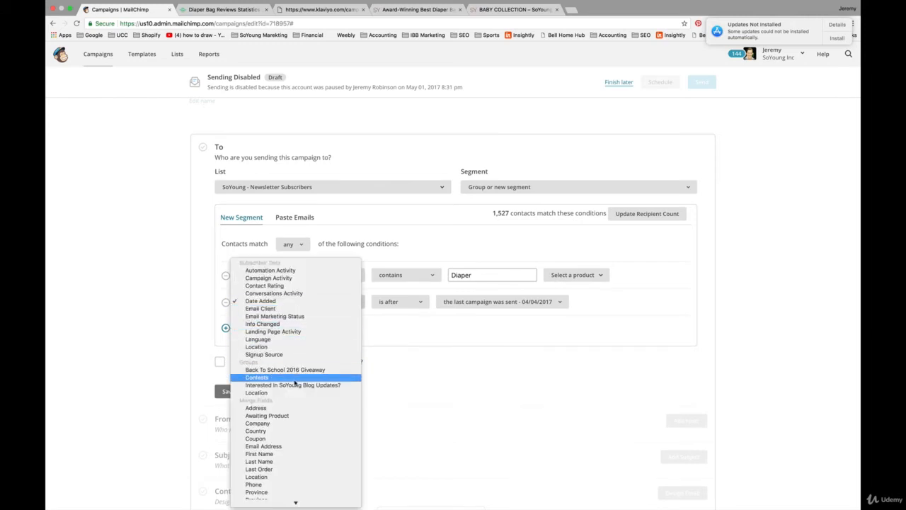
{"action": "scroll", "coordinate": [293, 422], "scroll_direction": "down", "scroll_amount": 5}
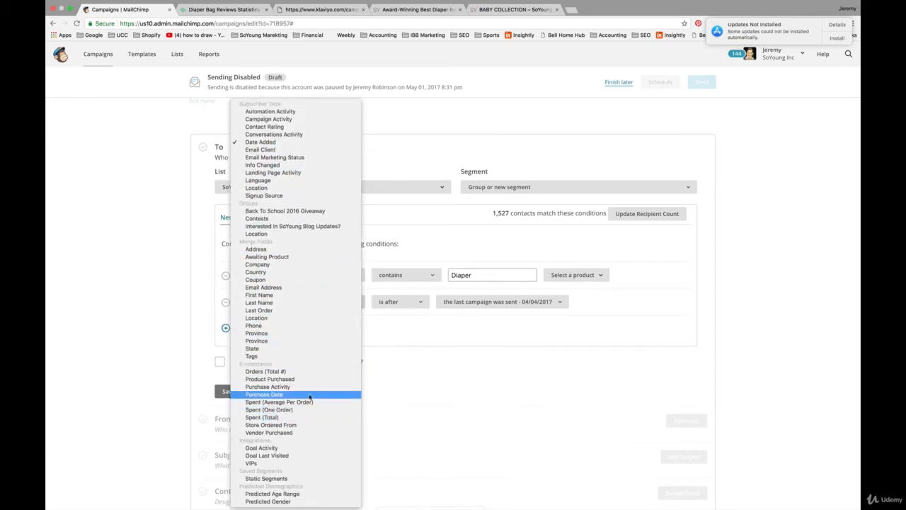
{"action": "left_click", "coordinate": [309, 395]}
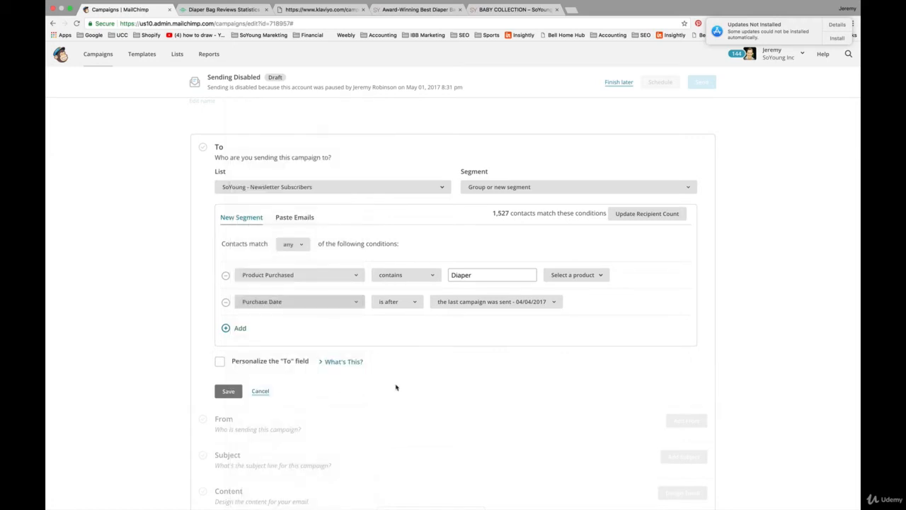
- Set the purchase date condition to after the specific date 1/1/2017 and update the recipient count
{"action": "left_click", "coordinate": [552, 302]}
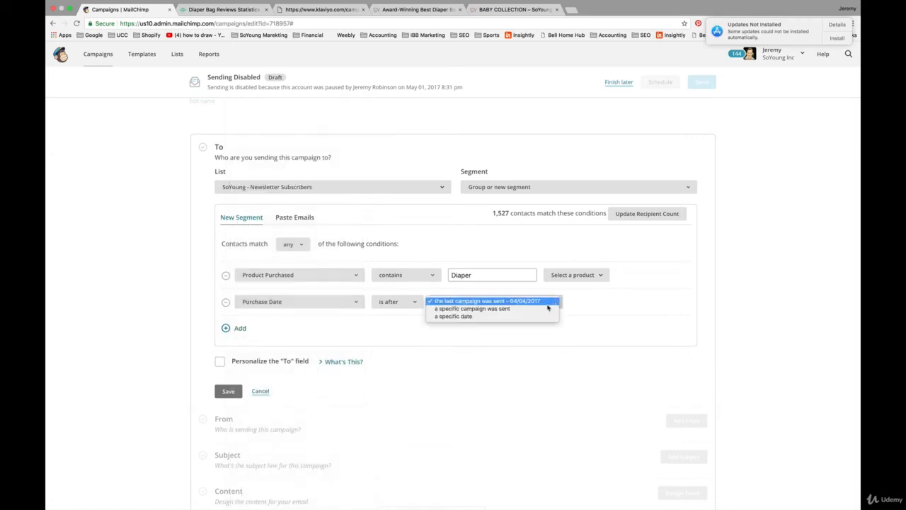
{"action": "left_click", "coordinate": [546, 317]}
{"action": "left_click", "coordinate": [587, 325]}
{"action": "left_click", "coordinate": [587, 325]}
{"action": "left_click", "coordinate": [587, 325]}
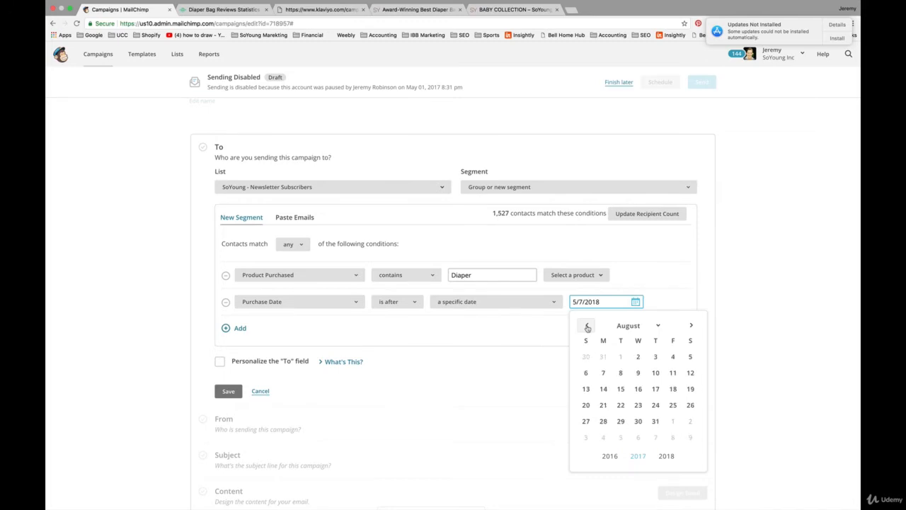
{"action": "left_click", "coordinate": [587, 325]}
{"action": "left_click", "coordinate": [587, 325]}
{"action": "left_click", "coordinate": [587, 325]}
{"action": "left_click", "coordinate": [587, 325]}
{"action": "left_click", "coordinate": [587, 325]}
{"action": "left_click", "coordinate": [586, 357]}
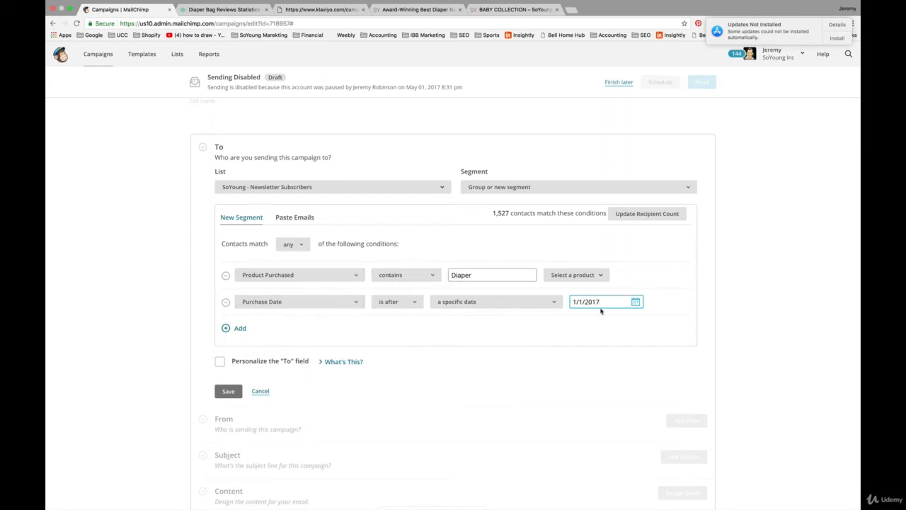
{"action": "left_click", "coordinate": [640, 217]}
- Require contacts to match all of the segment conditions and update the recipient count
{"action": "left_click", "coordinate": [303, 245]}
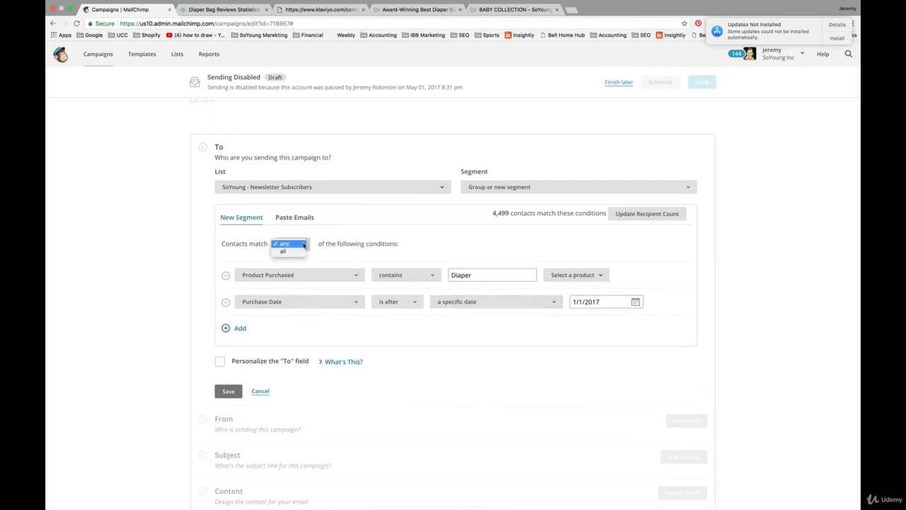
{"action": "left_click", "coordinate": [294, 252]}
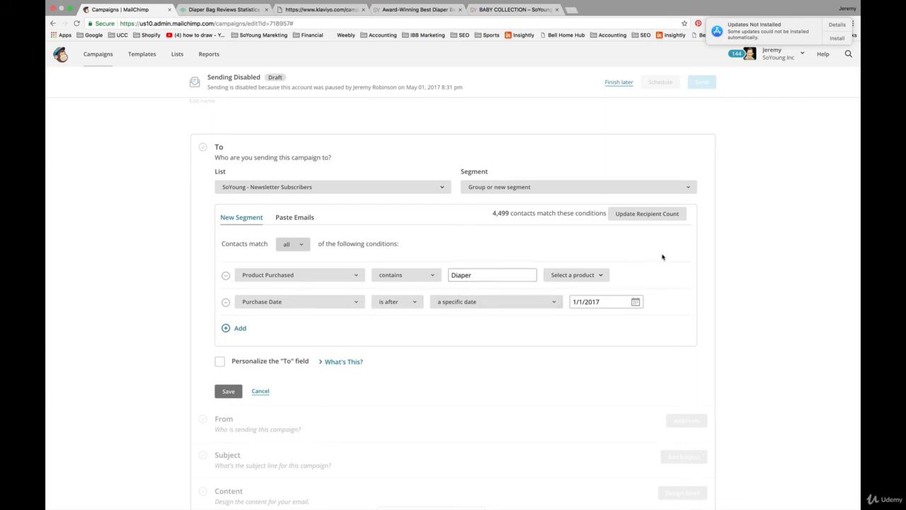
{"action": "left_click", "coordinate": [649, 215]}
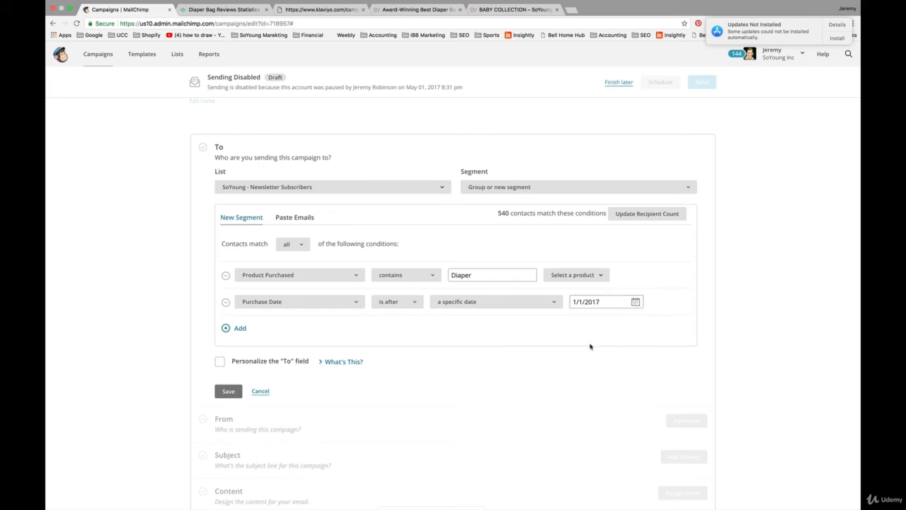
- Replace the purchase date condition with the Location group being one of Canada, and update the recipient count
{"action": "left_click", "coordinate": [340, 304]}
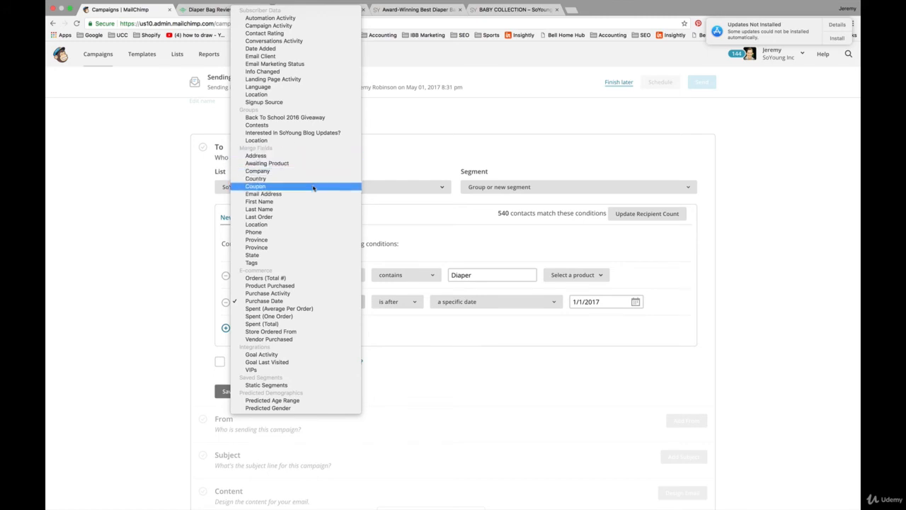
{"action": "left_click", "coordinate": [295, 141]}
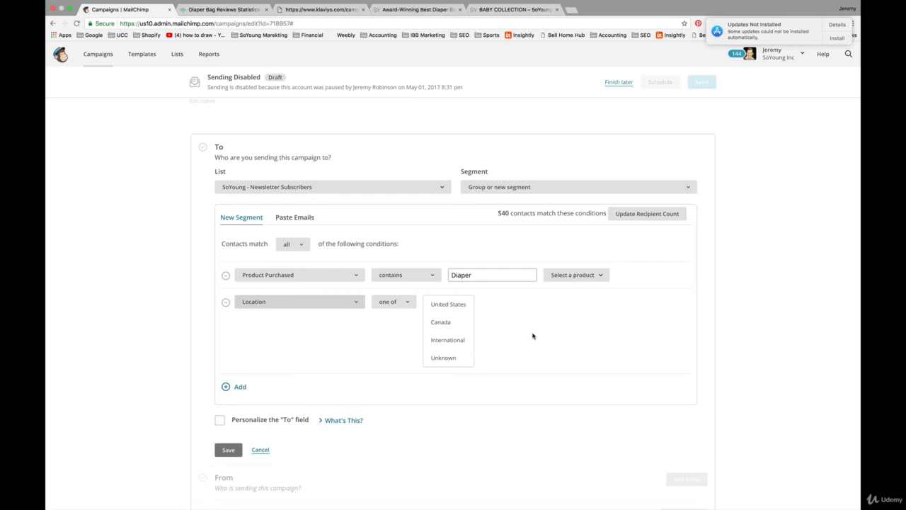
{"action": "left_click", "coordinate": [444, 324]}
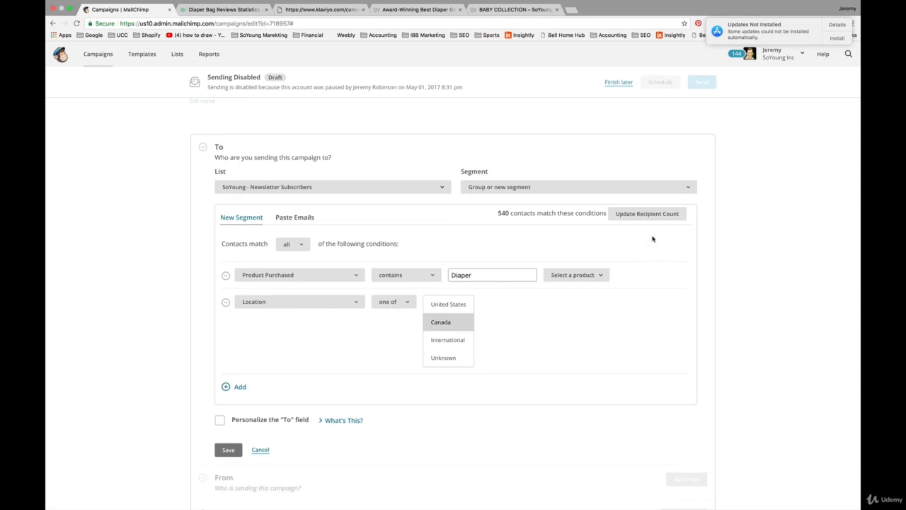
{"action": "left_click", "coordinate": [653, 214]}
- Remove the product condition, change the location condition to Purchase Activity has purchased, and update the recipient count
{"action": "left_click", "coordinate": [225, 277]}
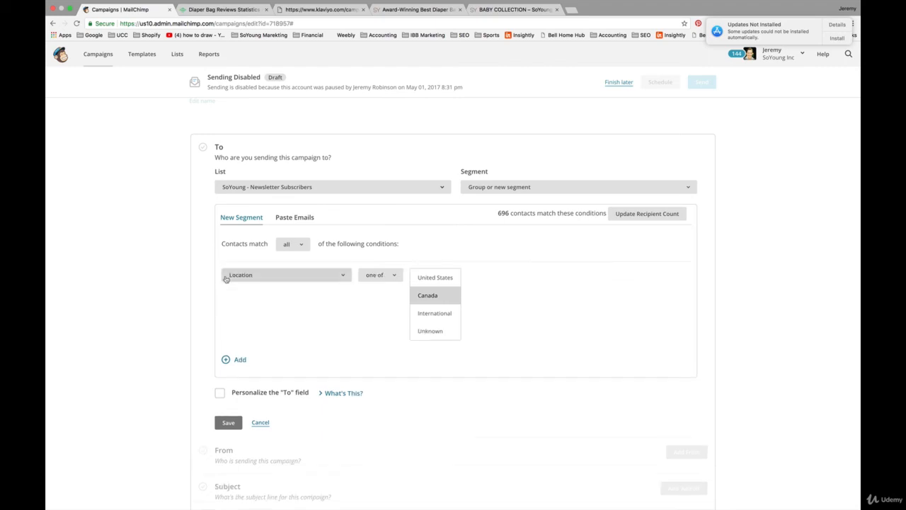
{"action": "left_click", "coordinate": [260, 276]}
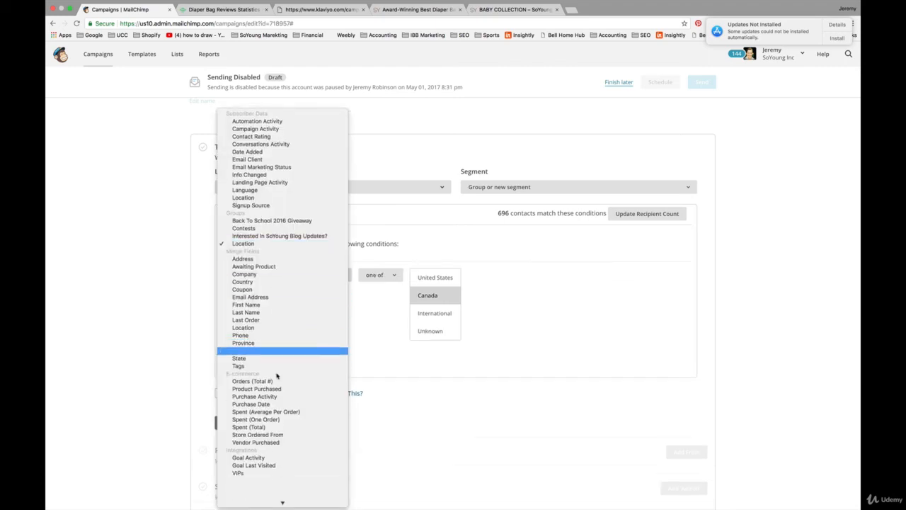
{"action": "scroll", "coordinate": [276, 375], "scroll_direction": "down", "scroll_amount": 1}
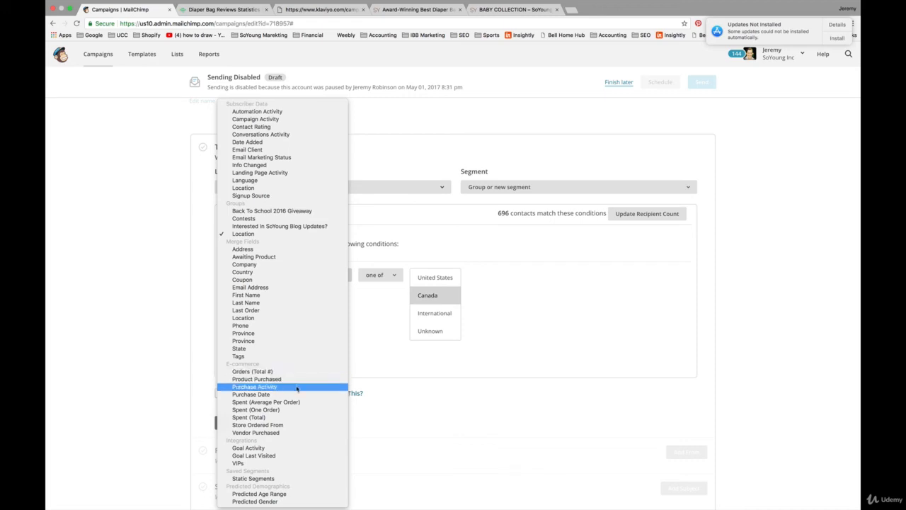
{"action": "left_click", "coordinate": [297, 388]}
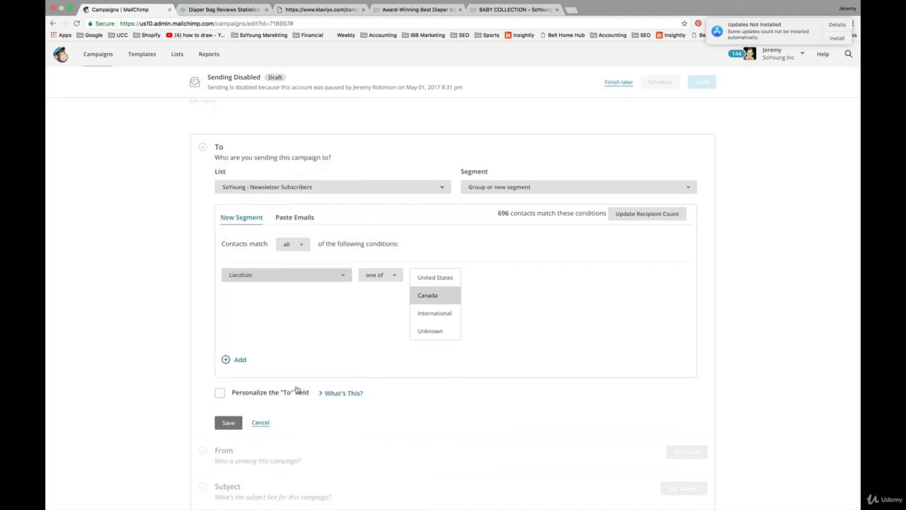
{"action": "left_click", "coordinate": [422, 276]}
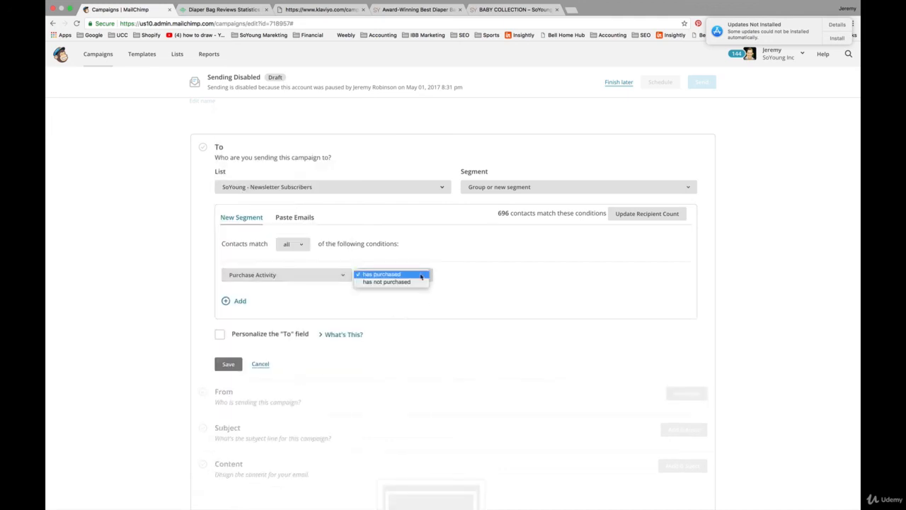
{"action": "left_click", "coordinate": [378, 276]}
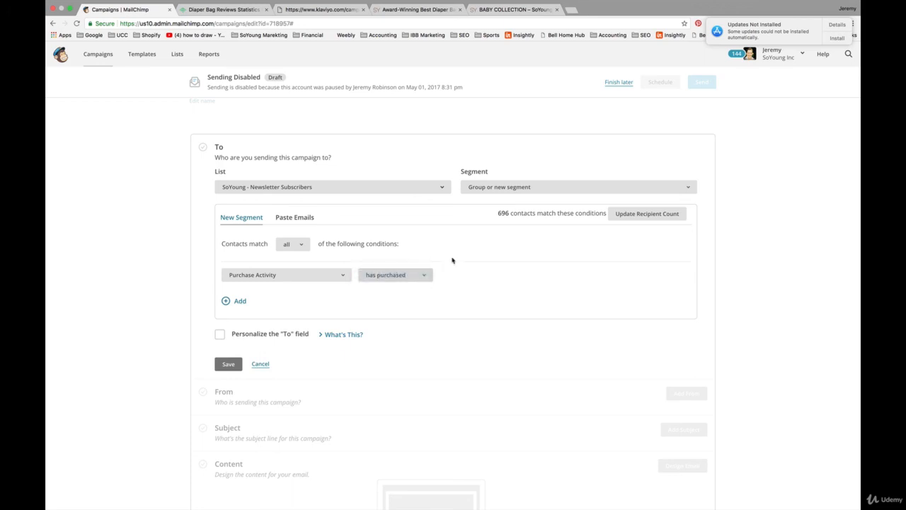
{"action": "left_click", "coordinate": [640, 215]}
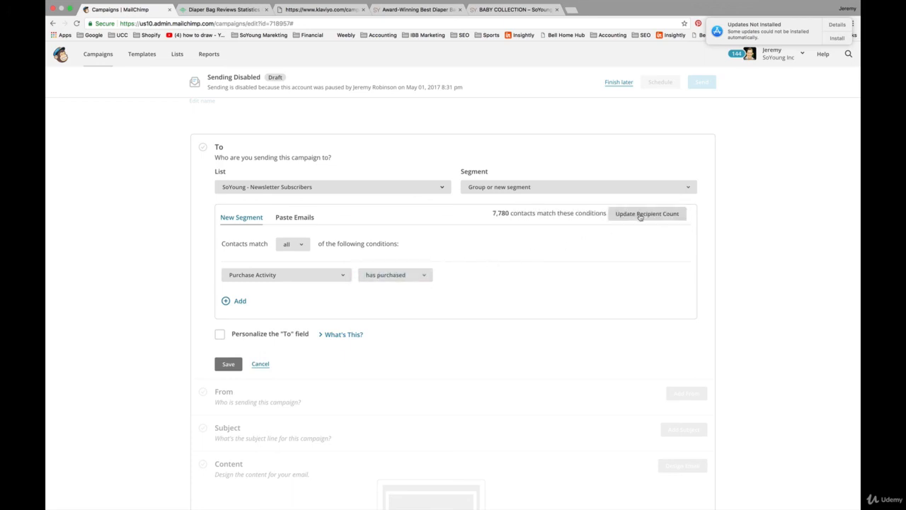